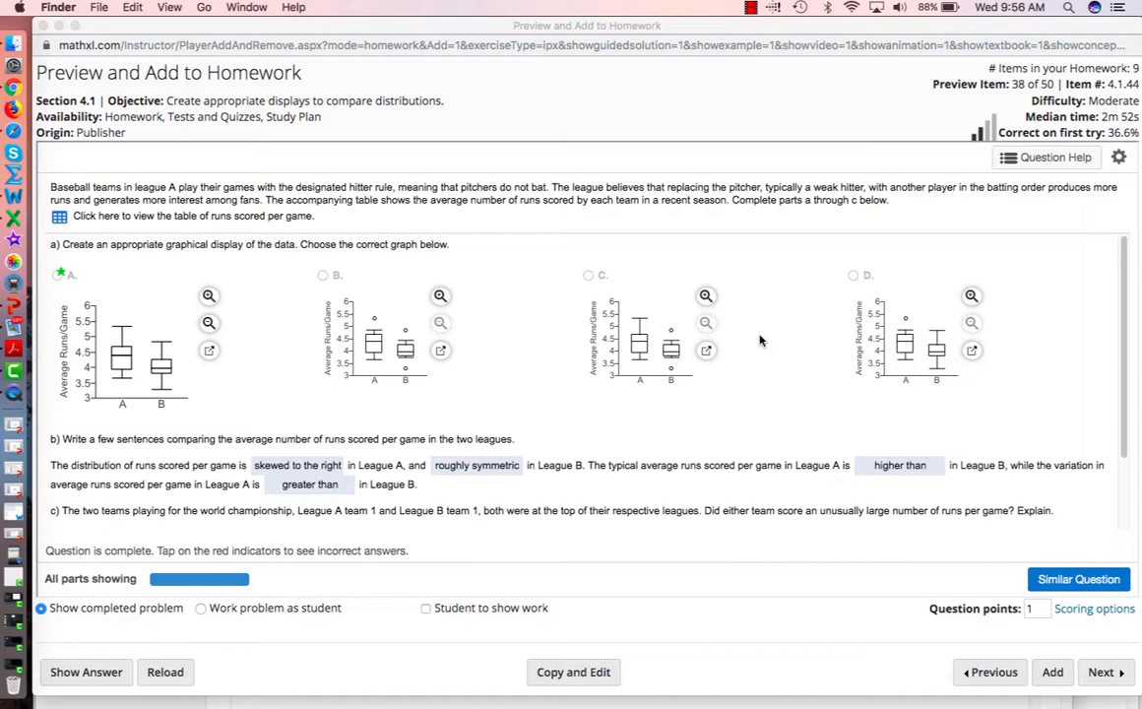
# - Review answer choices for parts a–c, then display the Runs Per Game table for both leagues
pyautogui.click(1120, 286)
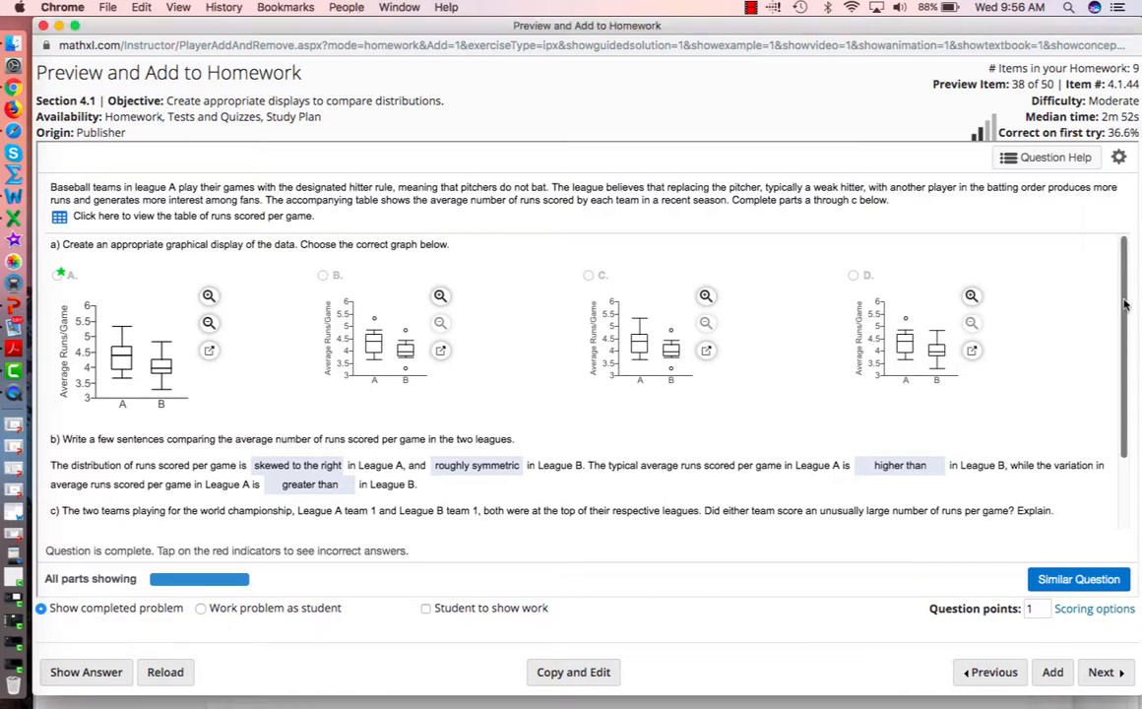
pyautogui.moveTo(1126, 305); pyautogui.dragTo(1122, 337)
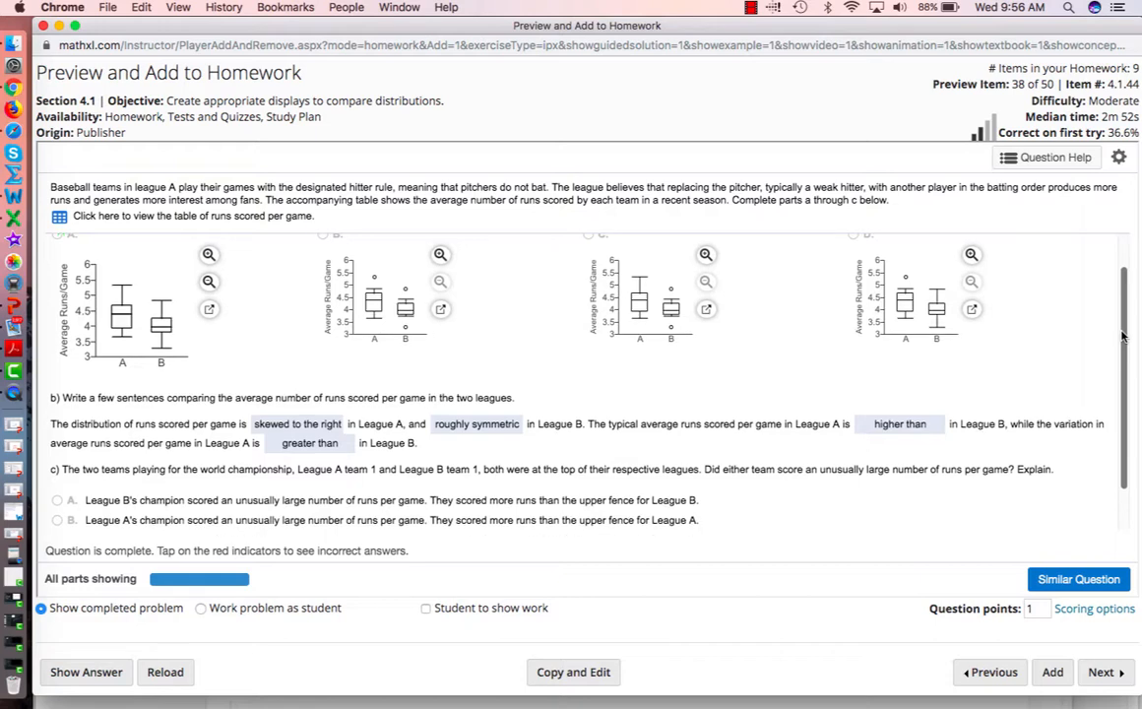
pyautogui.moveTo(1123, 337); pyautogui.dragTo(1123, 382)
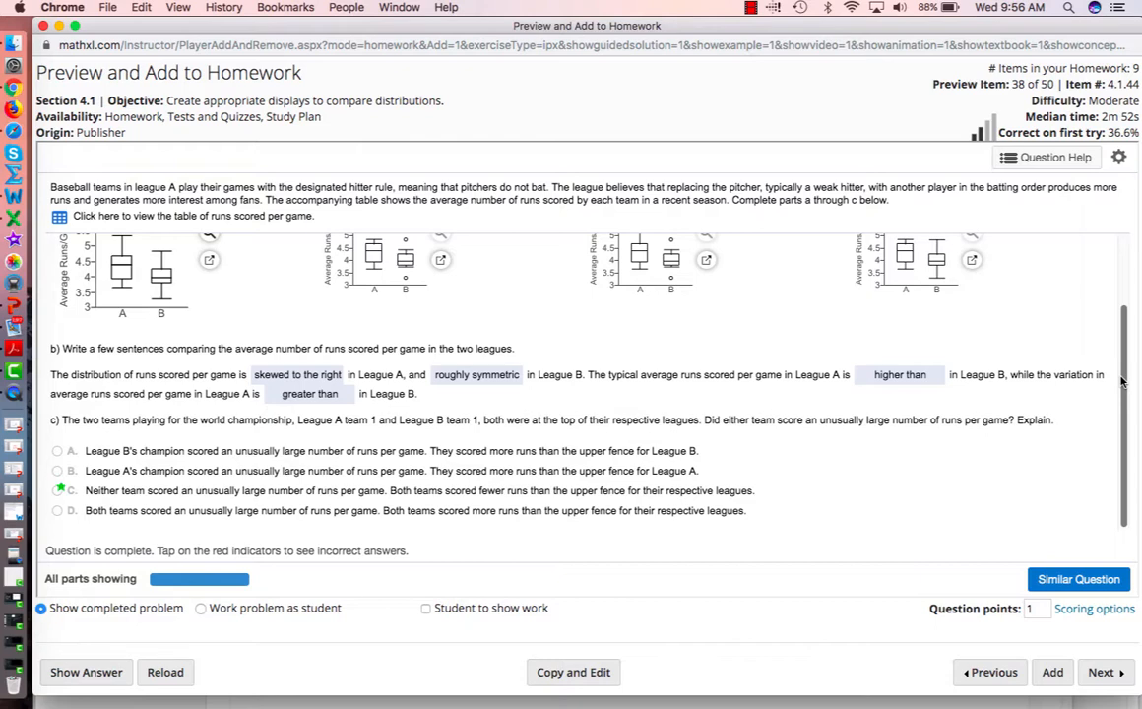
pyautogui.scroll(3, 1120, 380)
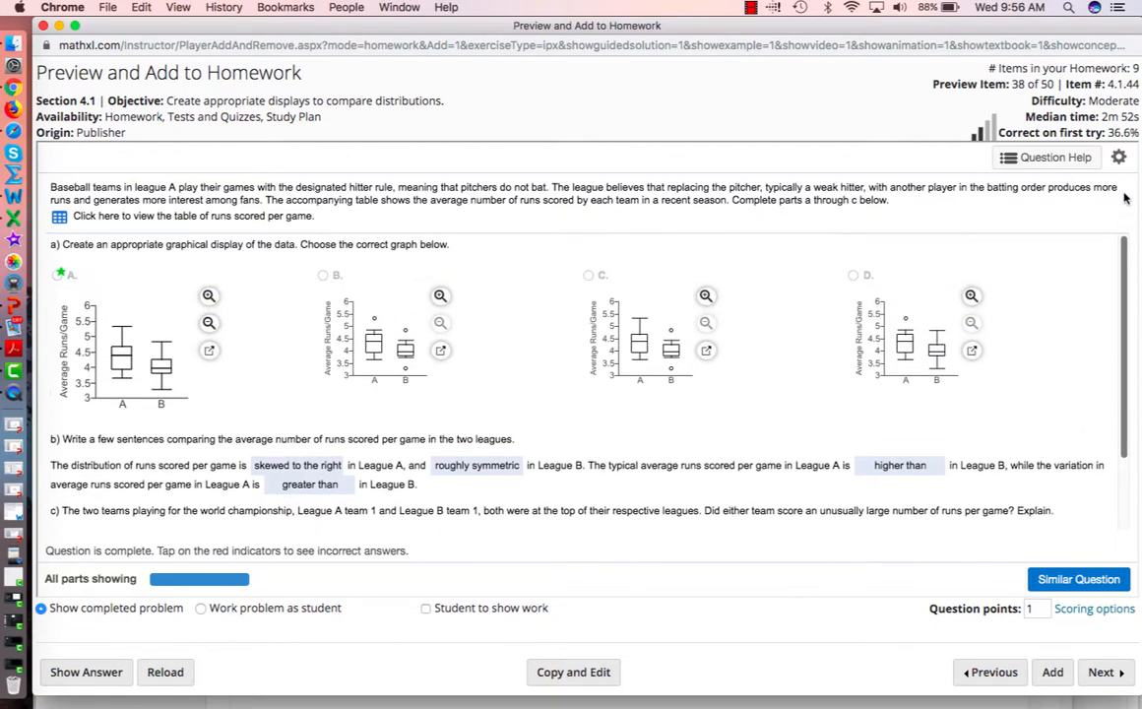
pyautogui.click(59, 223)
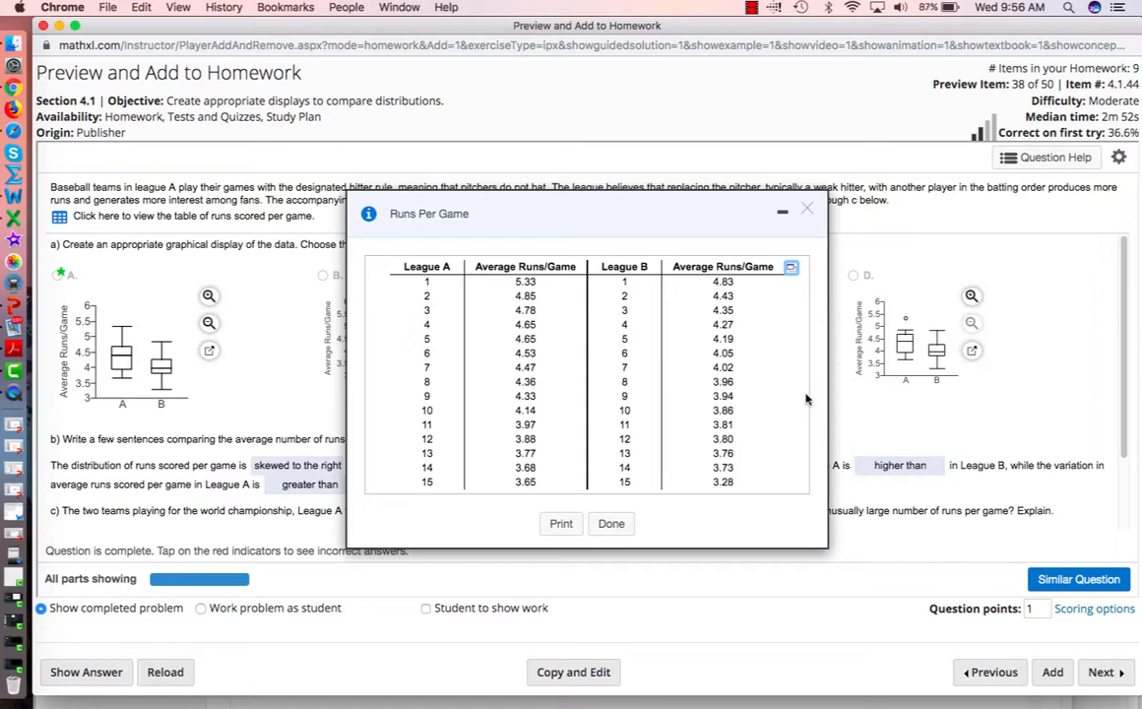
# - Export the League A and League B runs table using Open in StatCrunch
pyautogui.click(792, 270)
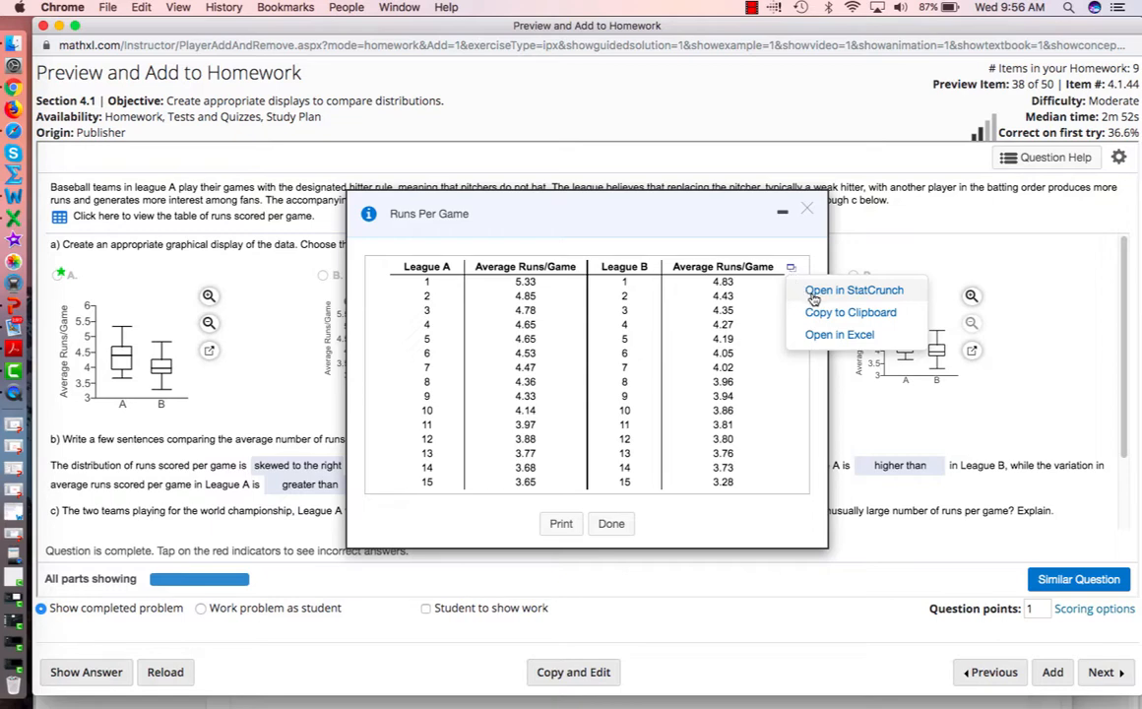
pyautogui.click(813, 295)
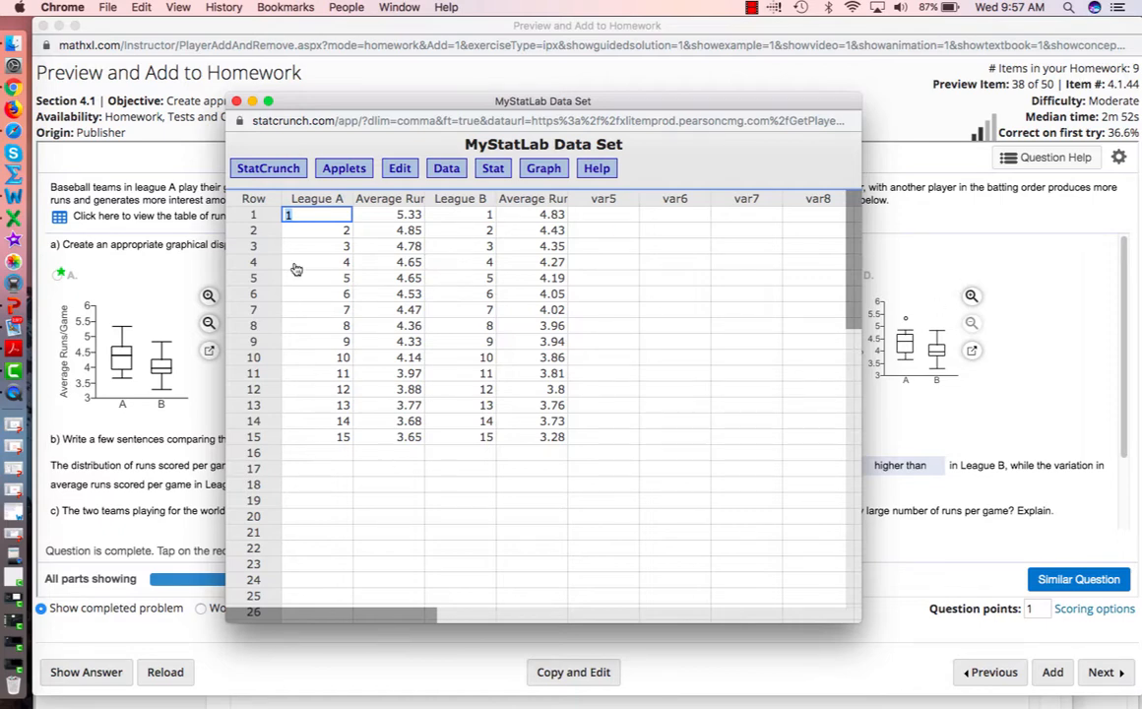
# - Rename the League A and League B Average Runs/Game columns to A and B
pyautogui.click(416, 200)
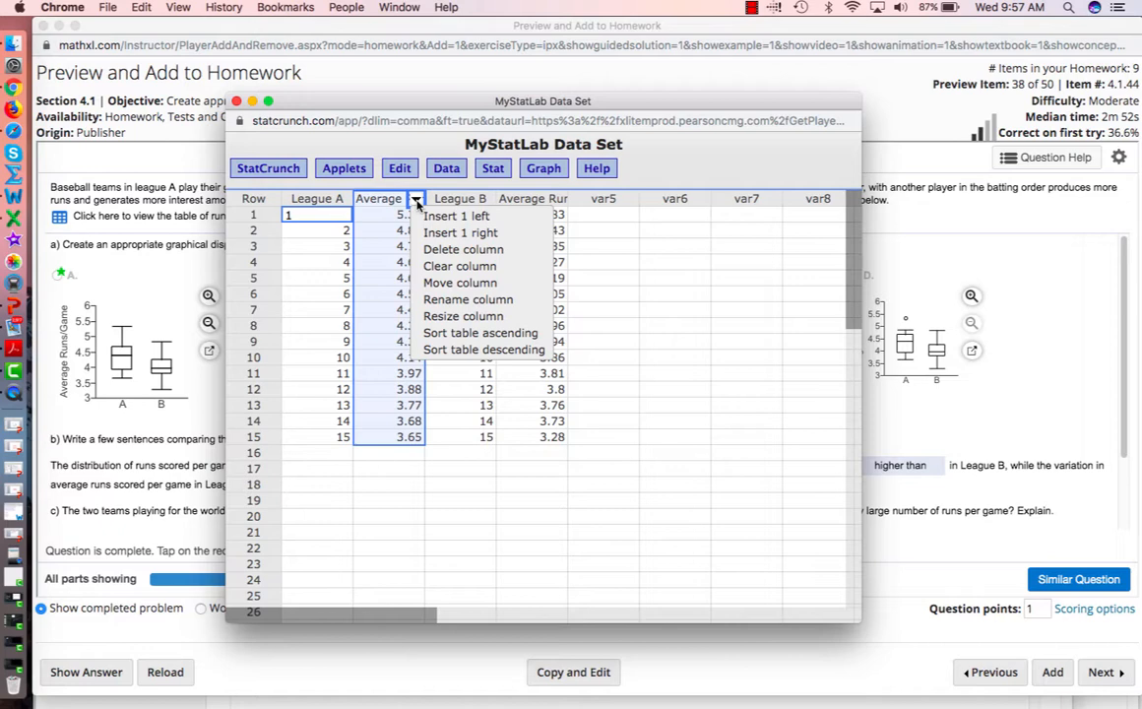
pyautogui.click(451, 303)
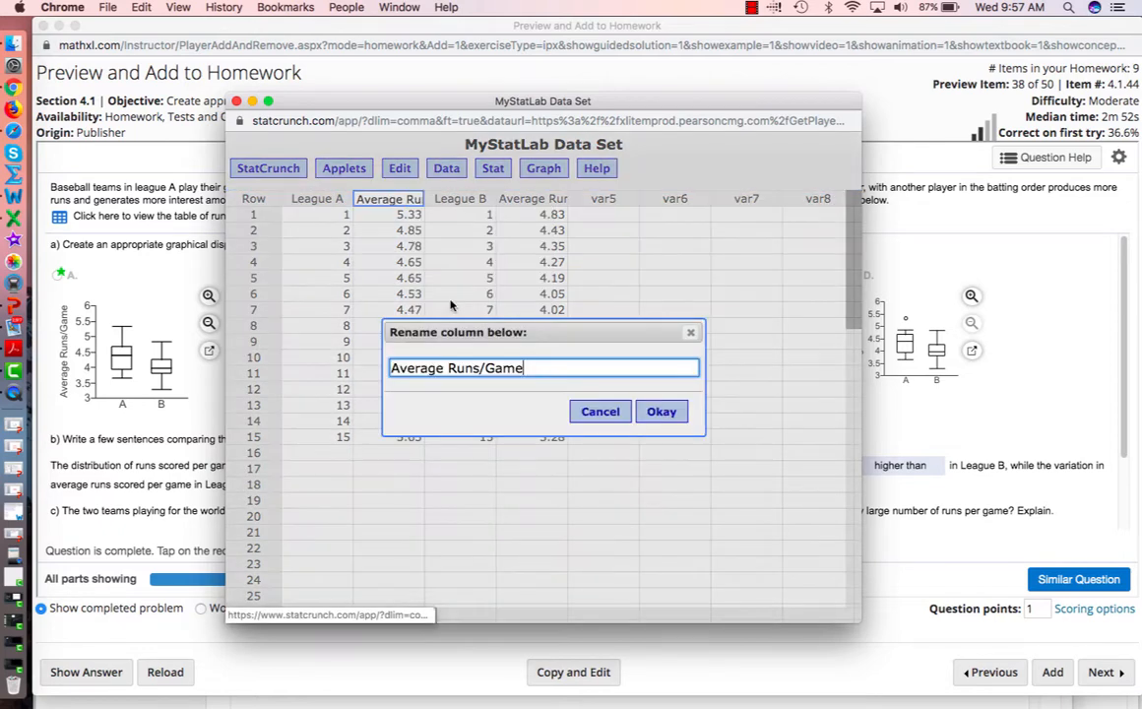
pyautogui.tripleClick(535, 368)
pyautogui.write('A')
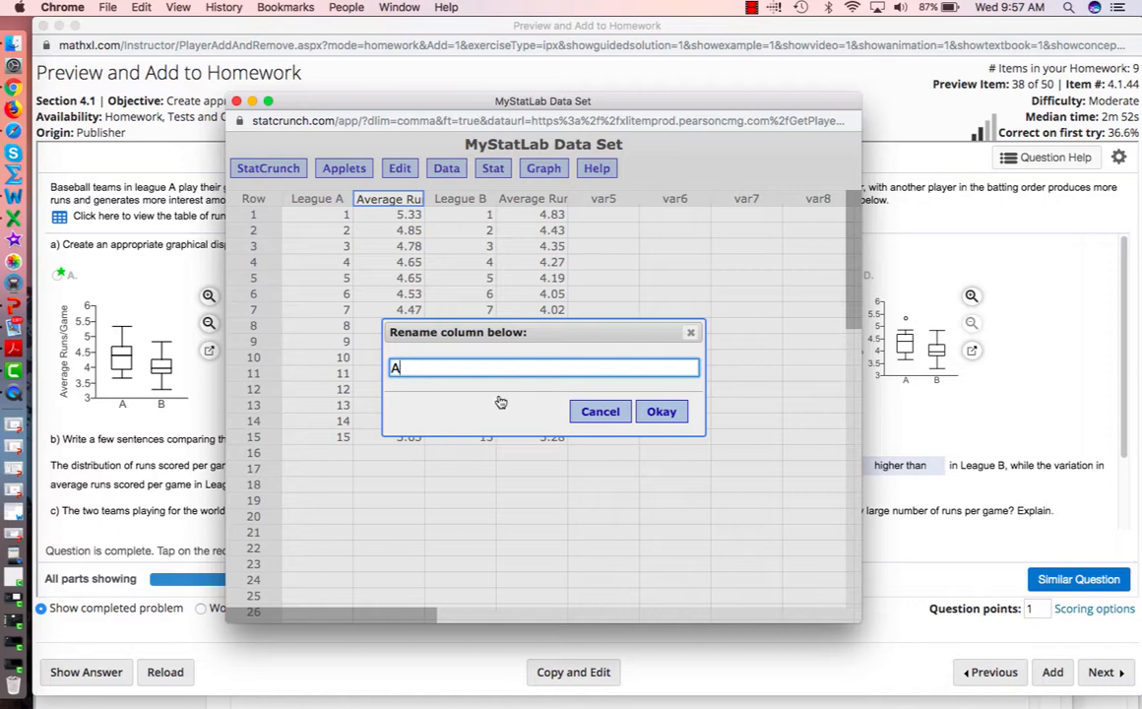
pyautogui.click(660, 411)
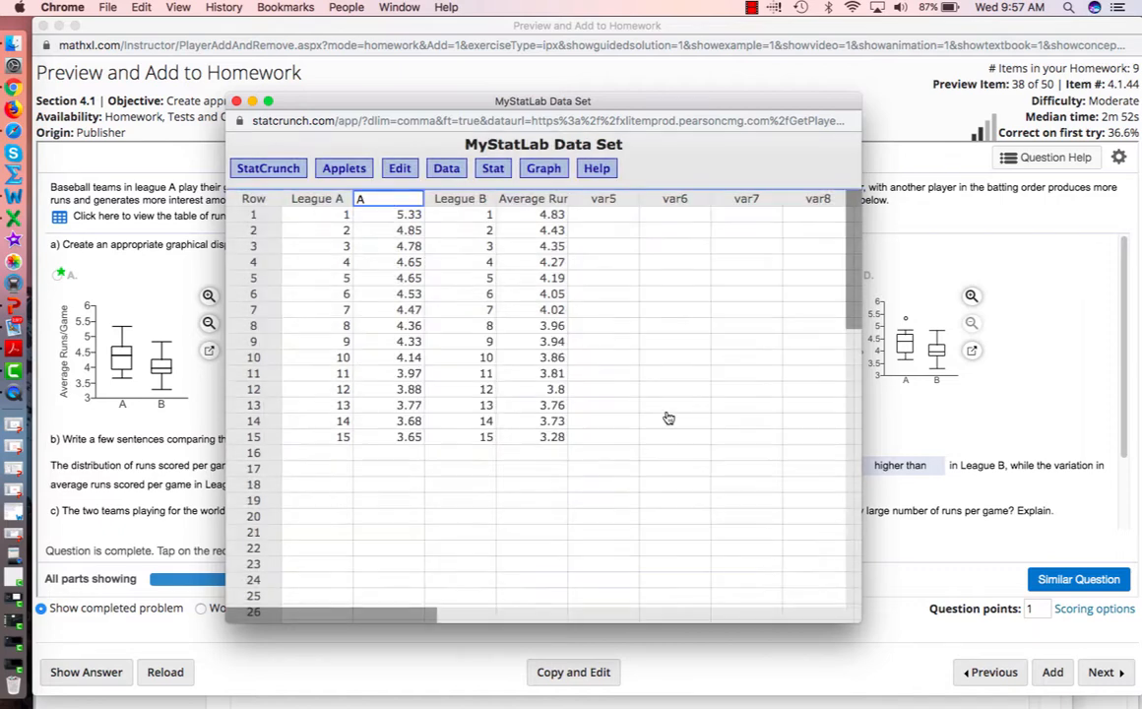
pyautogui.click(559, 201)
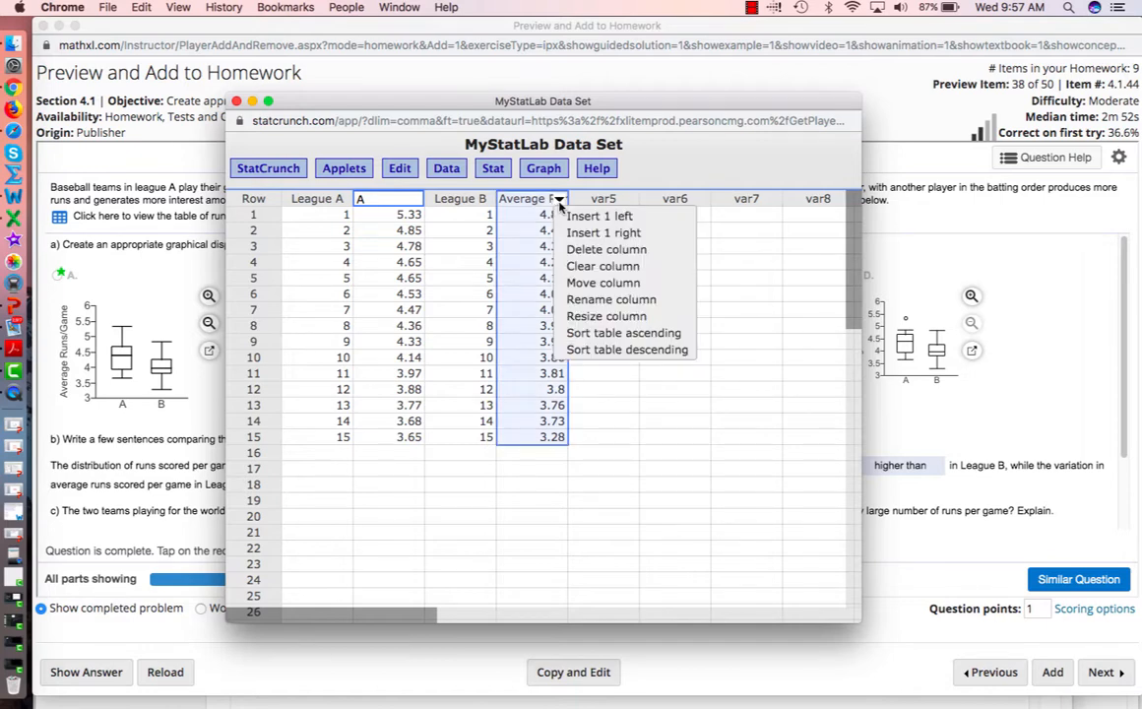
pyautogui.click(595, 301)
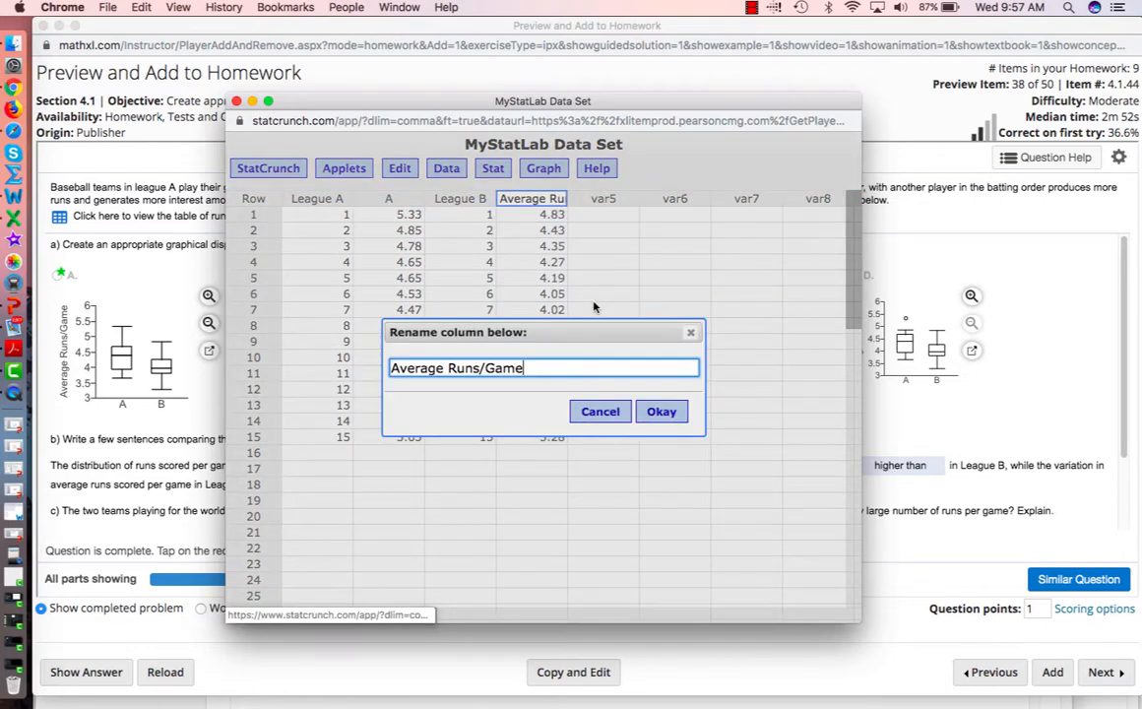
pyautogui.moveTo(536, 371); pyautogui.dragTo(407, 360)
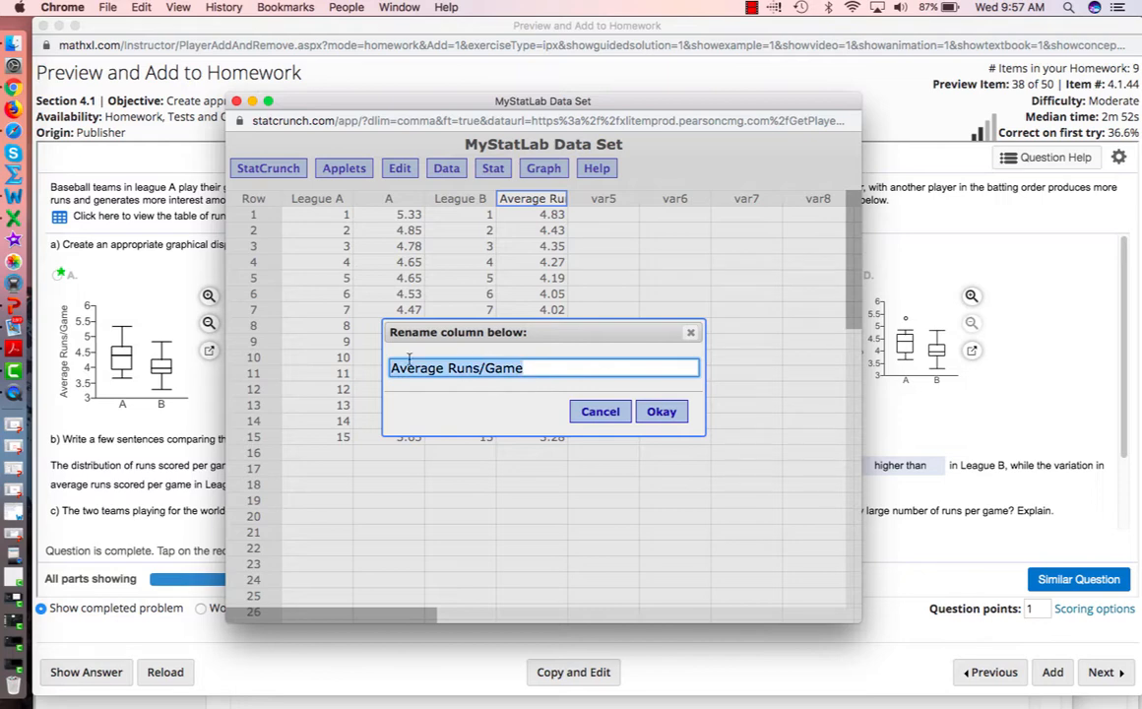
pyautogui.write('B')
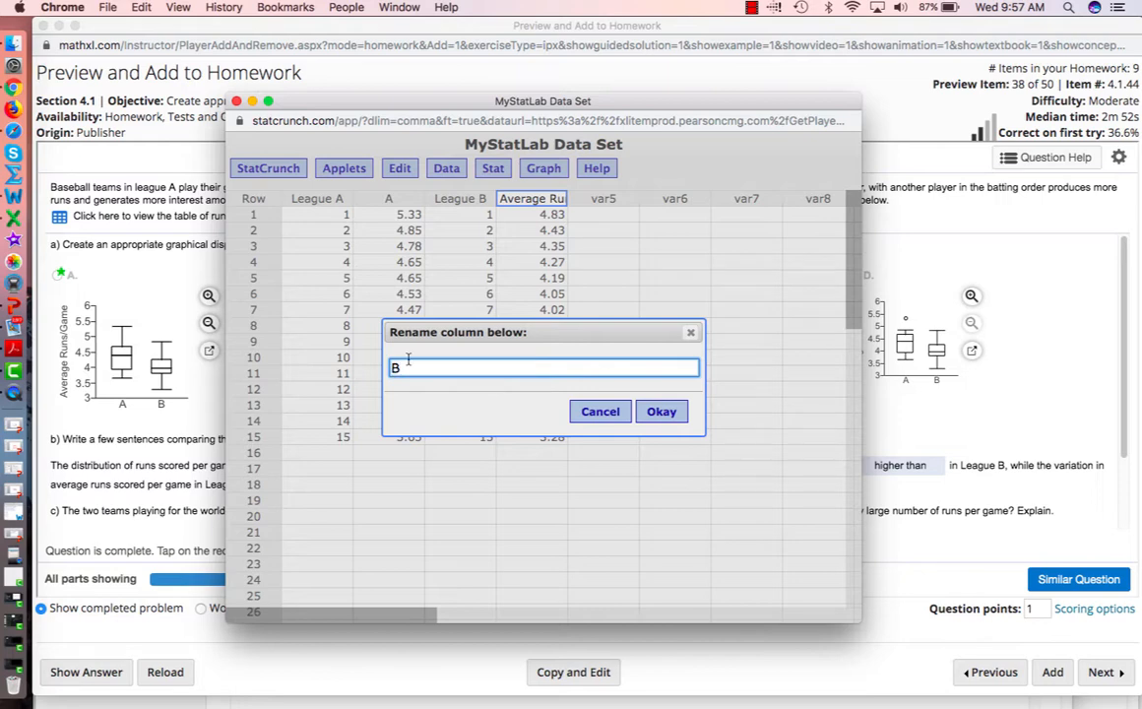
pyautogui.click(664, 413)
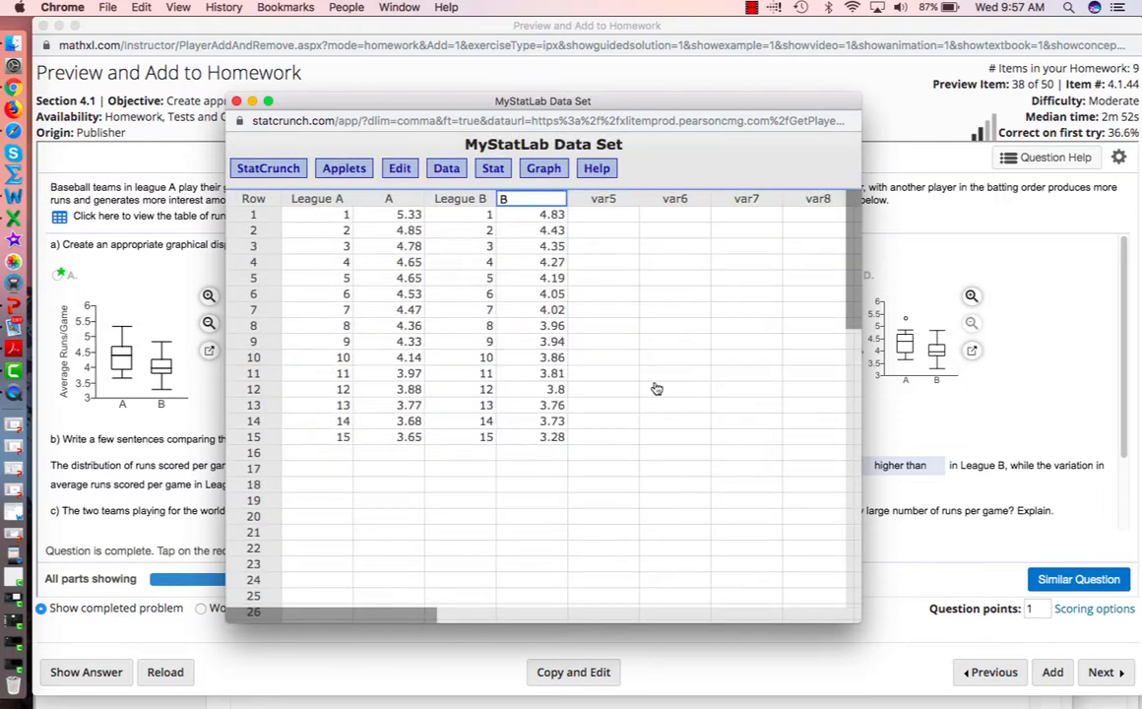
# - Compute side-by-side boxplots of columns A and B with fence-identified outliers and median markers
pyautogui.click(545, 169)
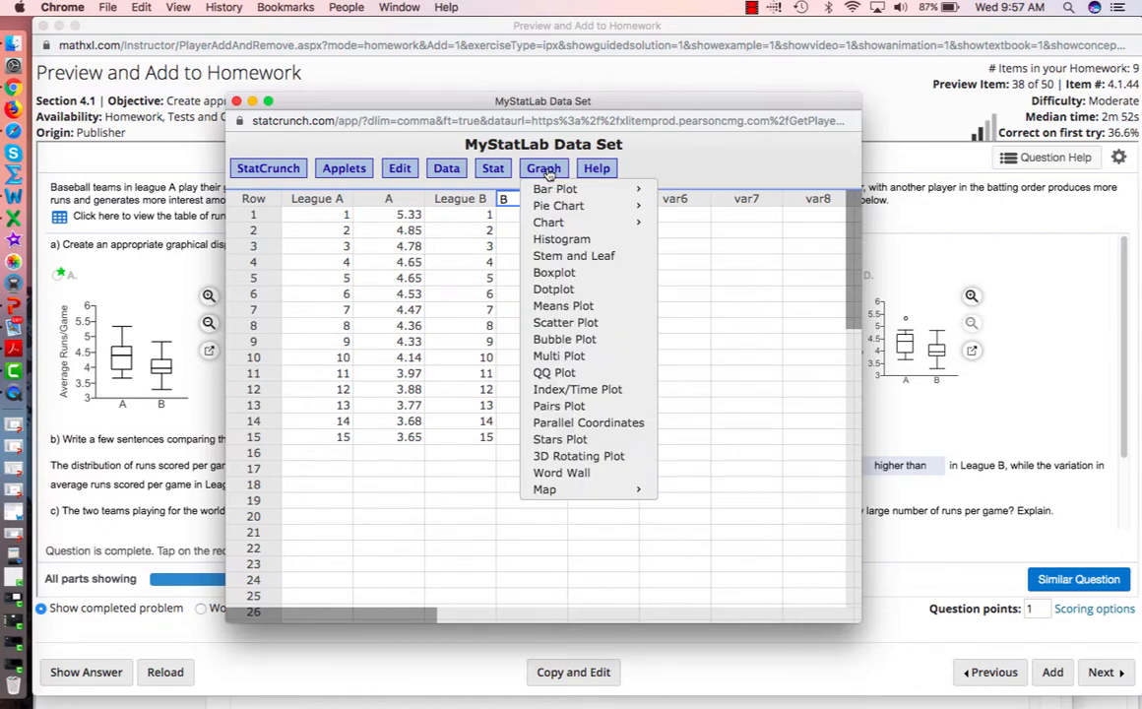
pyautogui.click(547, 274)
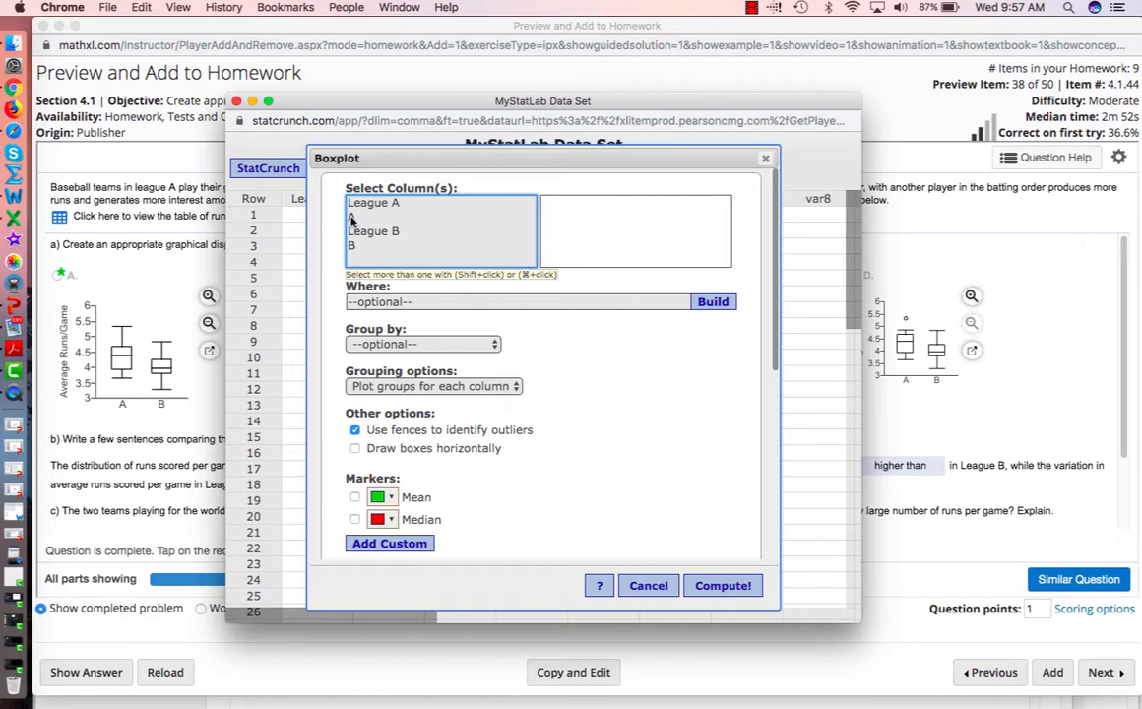
pyautogui.click(352, 217)
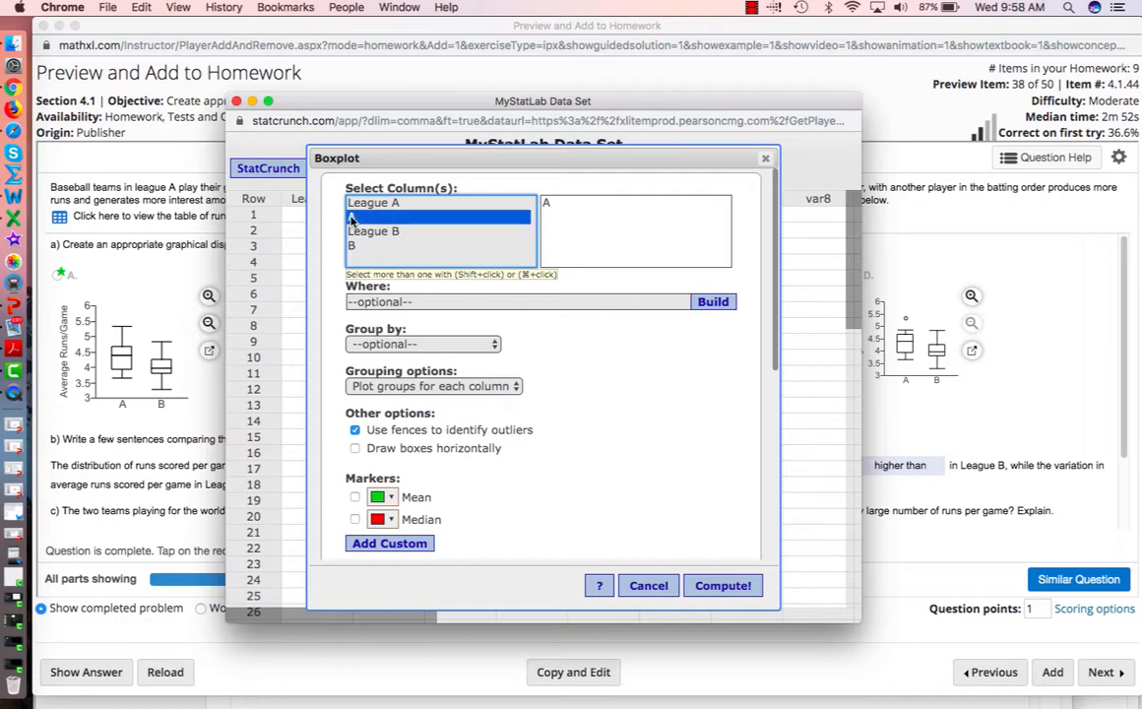
pyautogui.keyDown('super'); pyautogui.click(352, 247); pyautogui.keyUp('super')
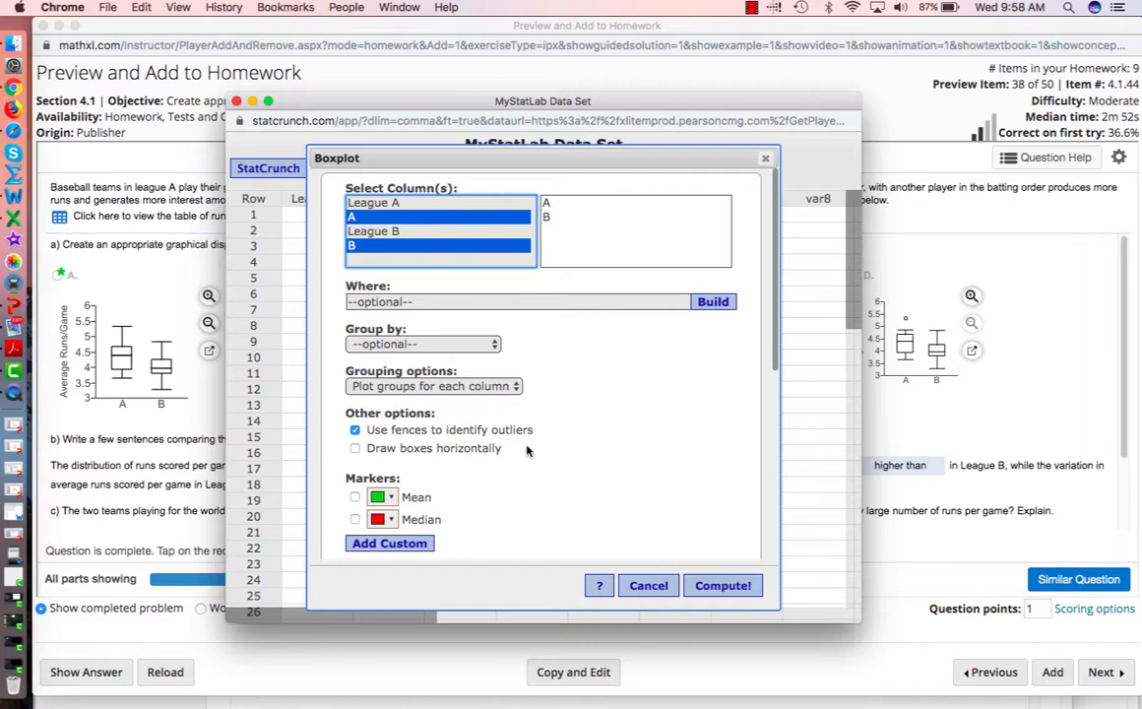
pyautogui.click(355, 523)
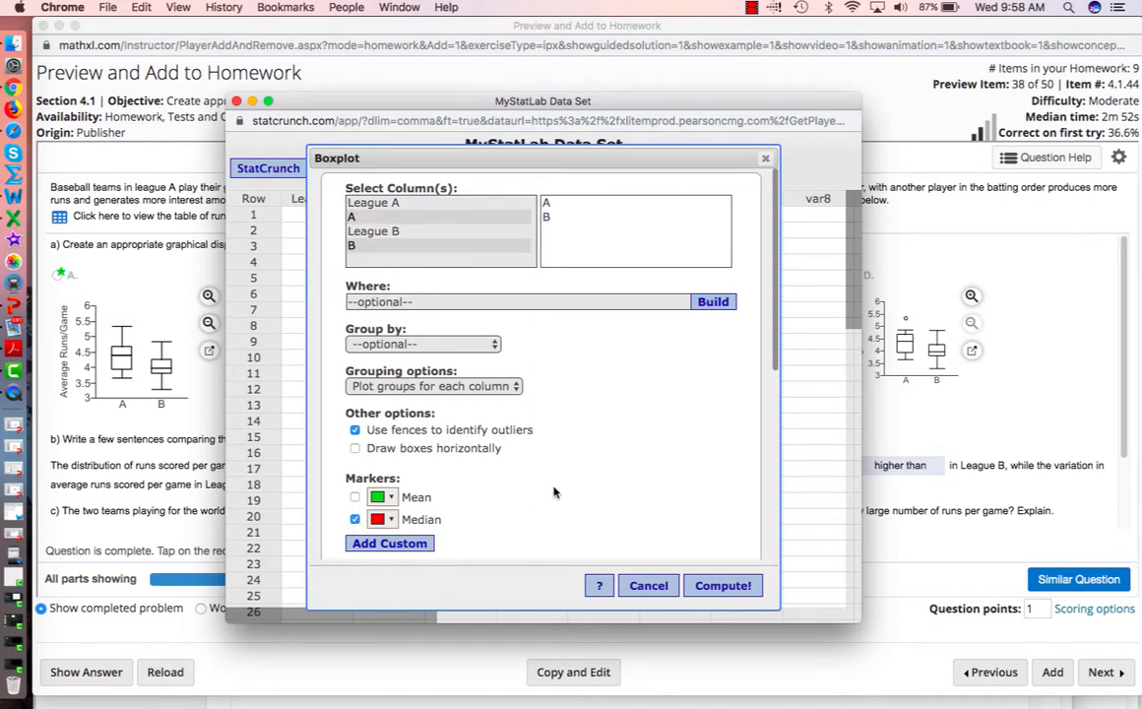
pyautogui.click(724, 587)
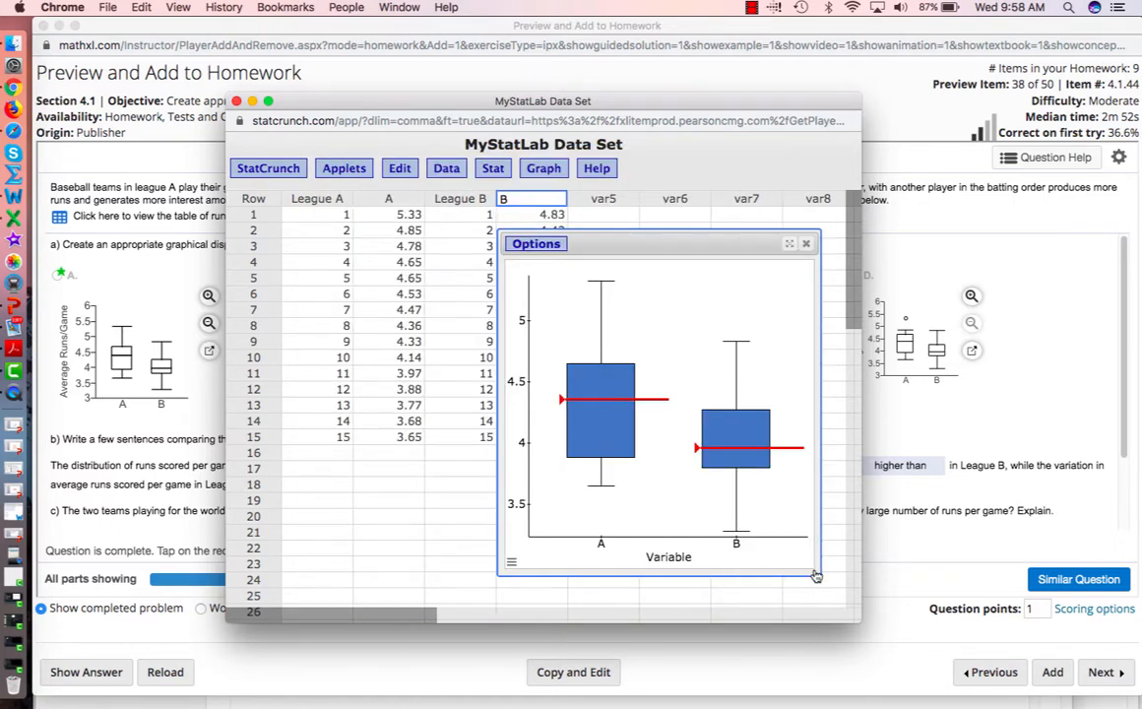
# - Maximize the A and B boxplot graph and enlarge the StatCrunch window
pyautogui.click(790, 245)
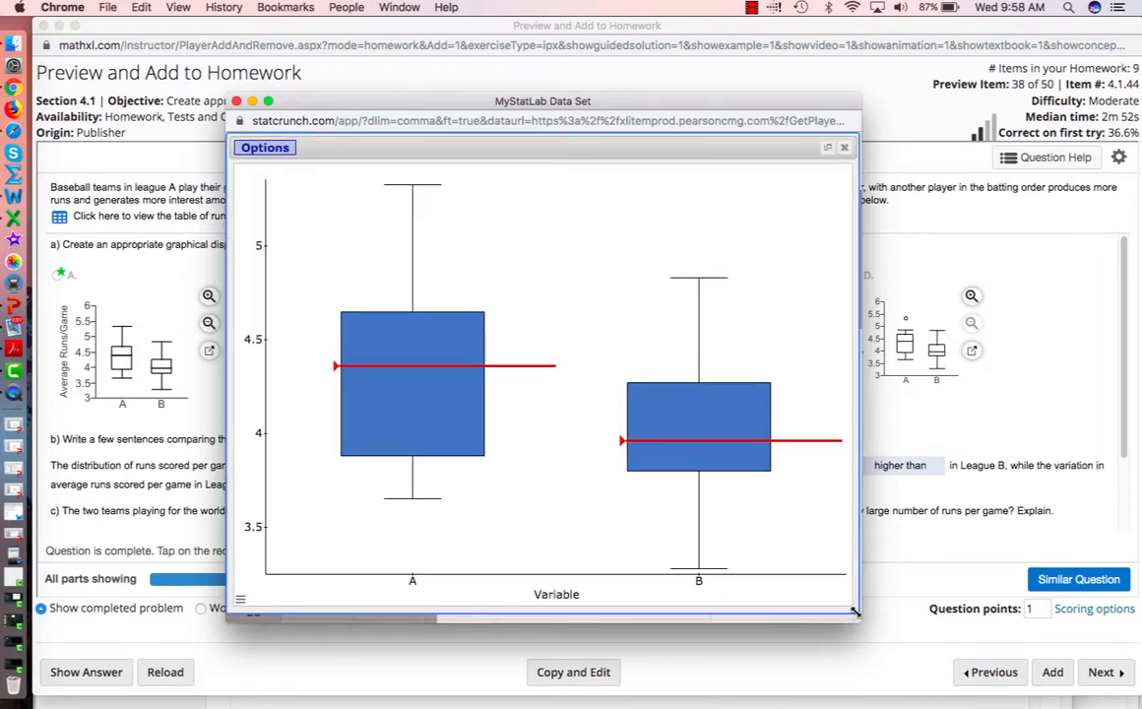
pyautogui.moveTo(868, 639); pyautogui.dragTo(925, 695)
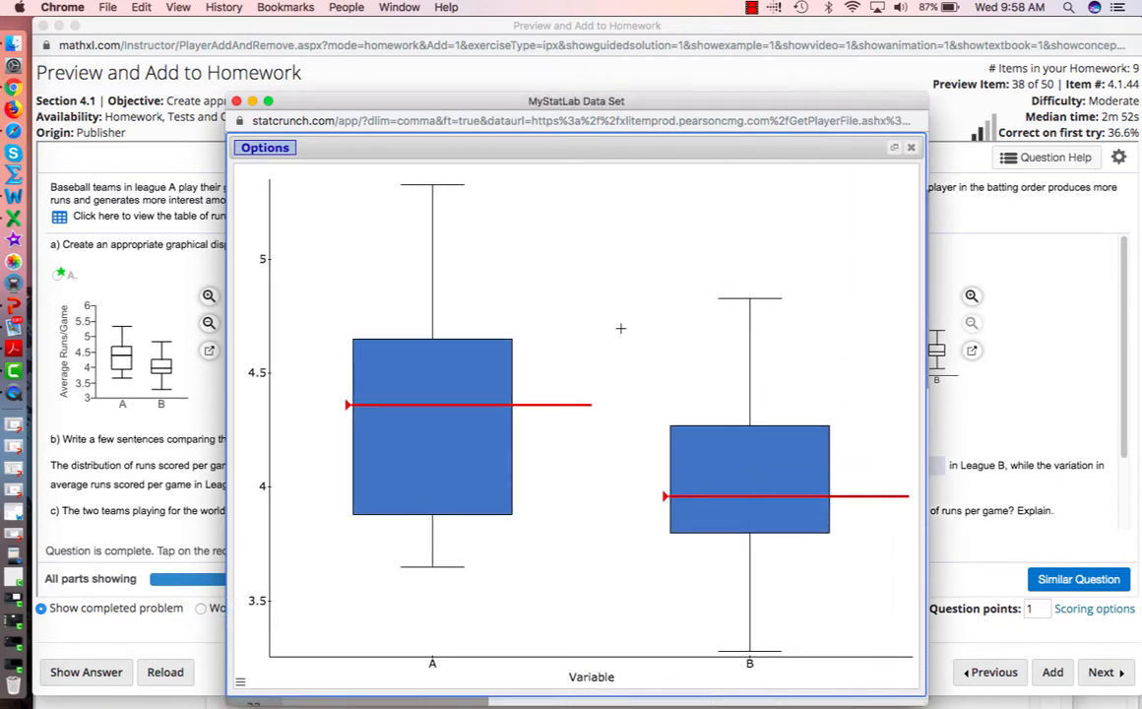
pyautogui.moveTo(467, 365)
# - Close the Runs Per Game table and rearrange the homework and StatCrunch windows
pyautogui.moveTo(506, 108); pyautogui.dragTo(932, 131)
pyautogui.click(543, 201)
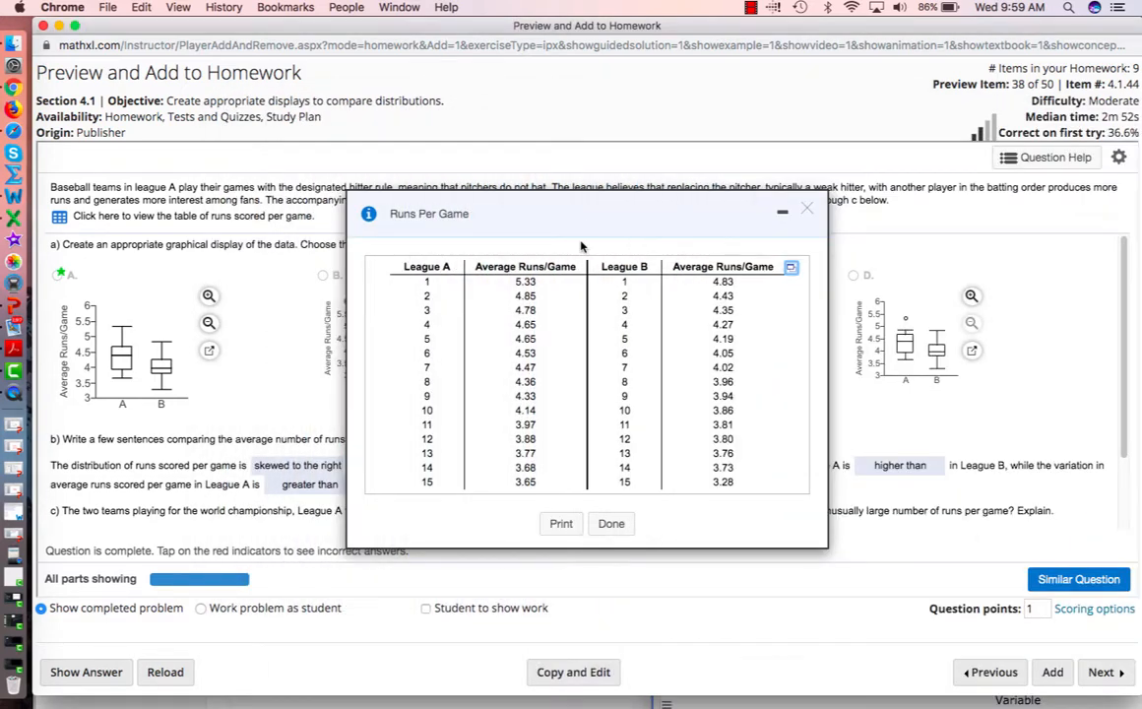
pyautogui.click(806, 213)
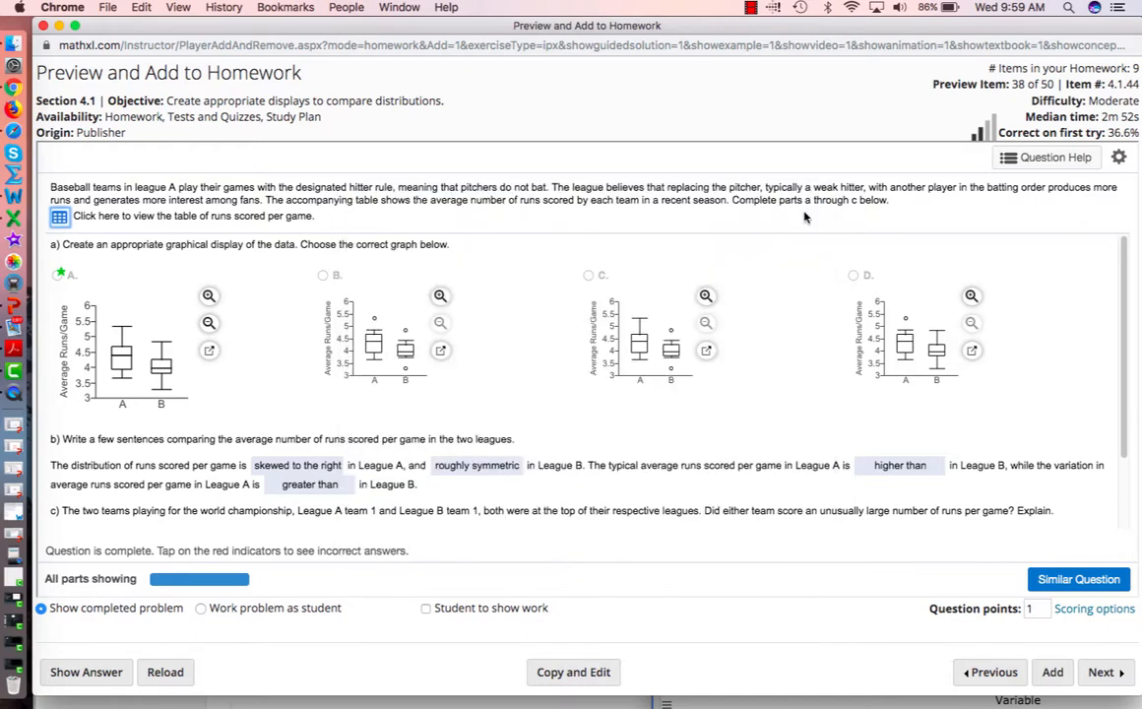
pyautogui.moveTo(708, 34); pyautogui.dragTo(544, 64)
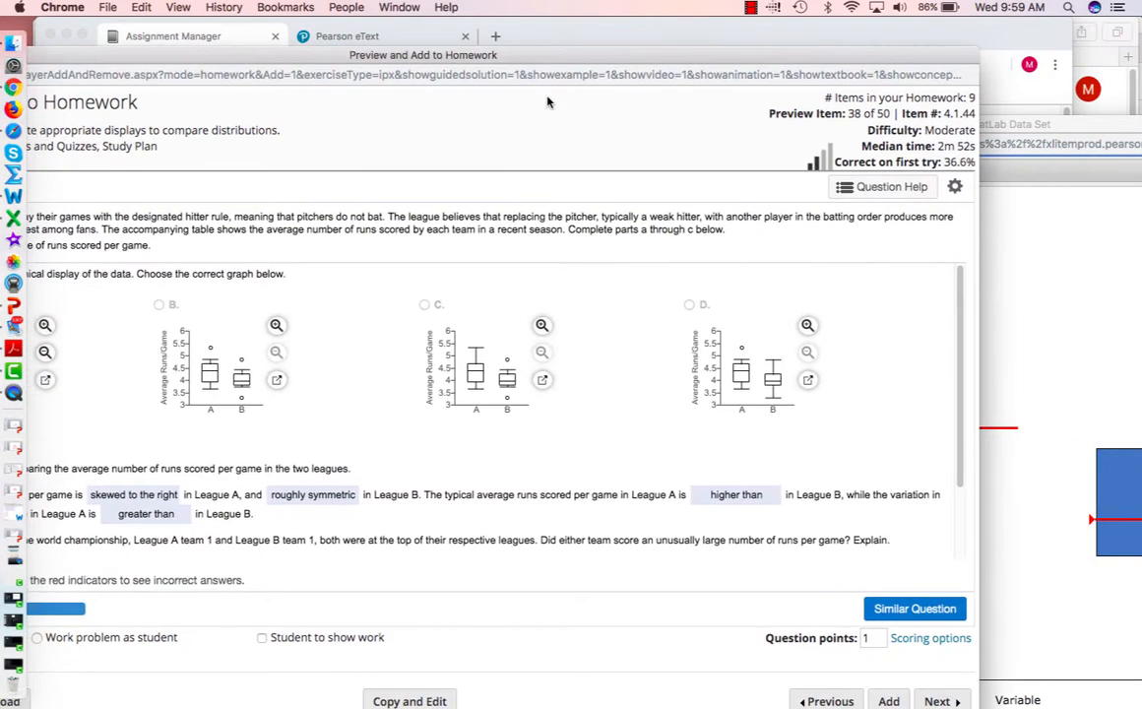
pyautogui.click(1018, 126)
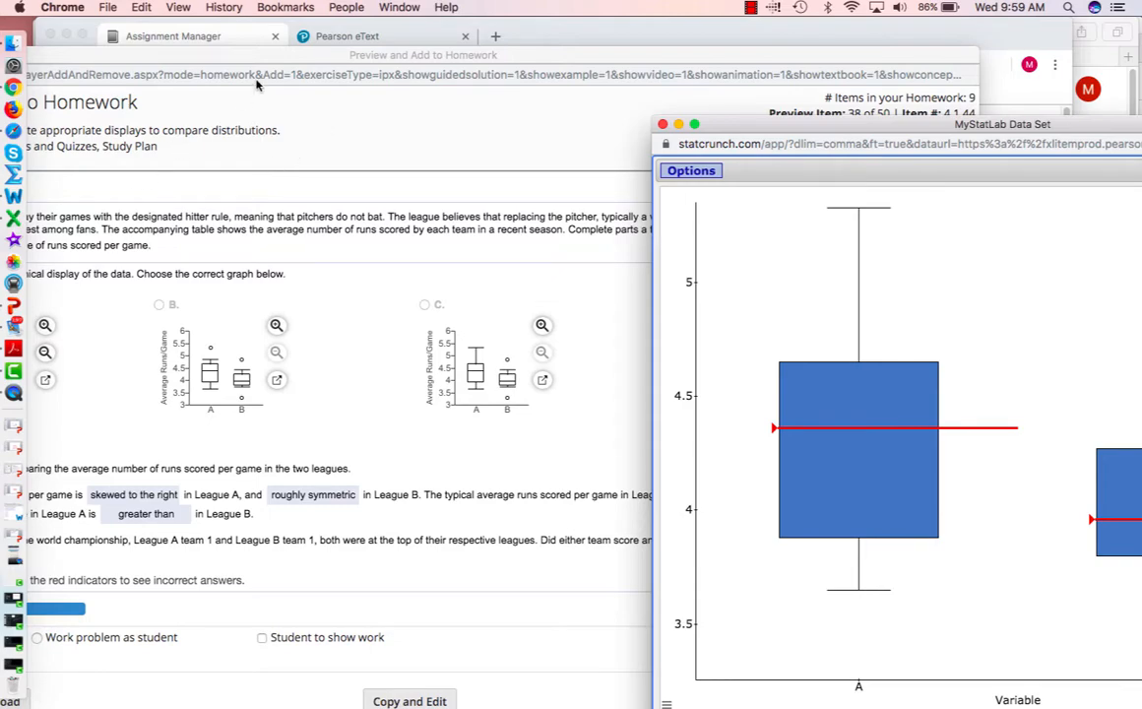
# - Position the StatCrunch boxplot window next to answer graph A on the homework page
pyautogui.moveTo(244, 59); pyautogui.dragTo(408, 72)
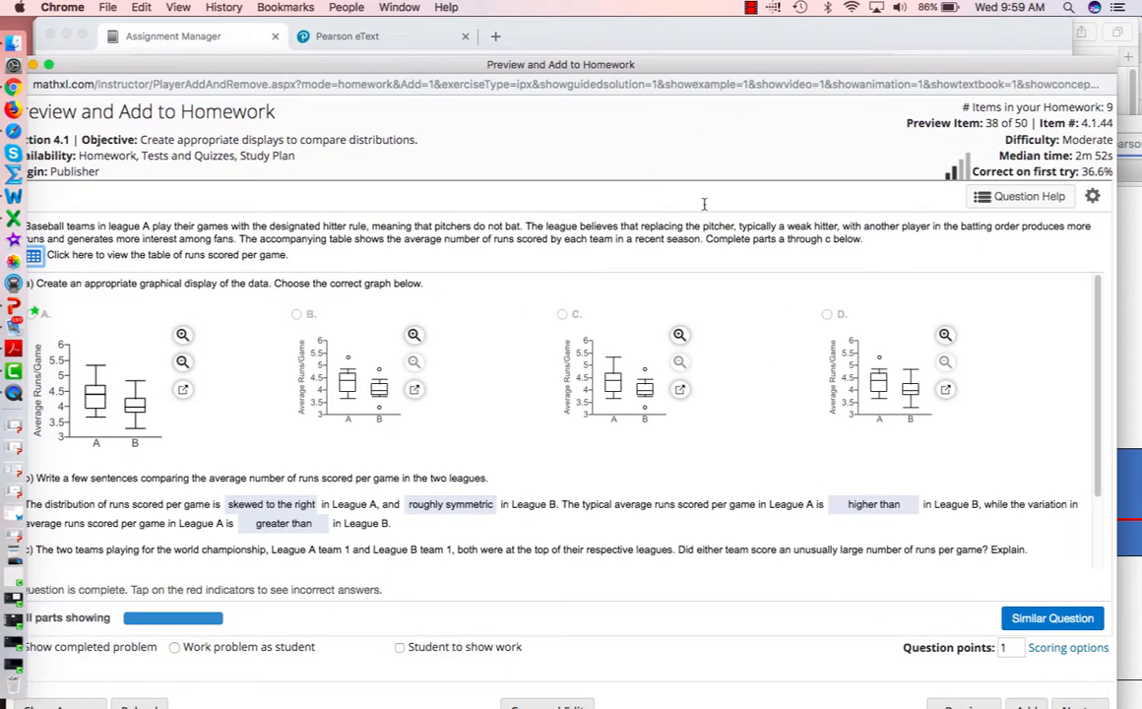
pyautogui.click(1137, 437)
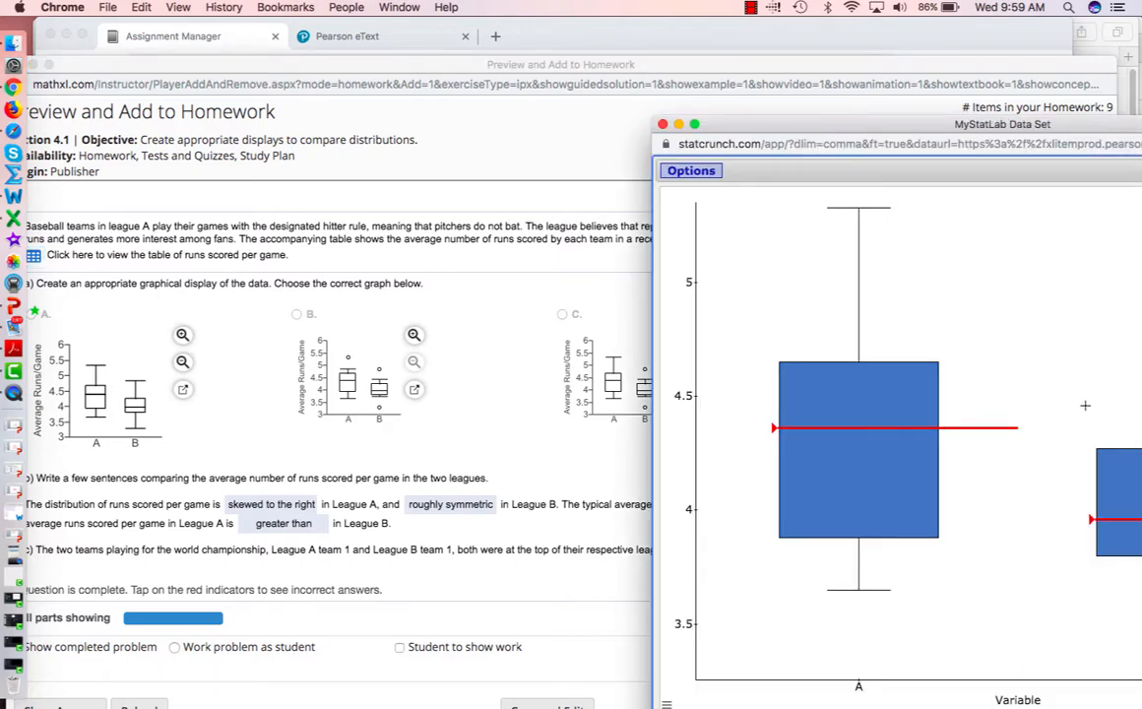
pyautogui.moveTo(821, 124); pyautogui.dragTo(673, 491)
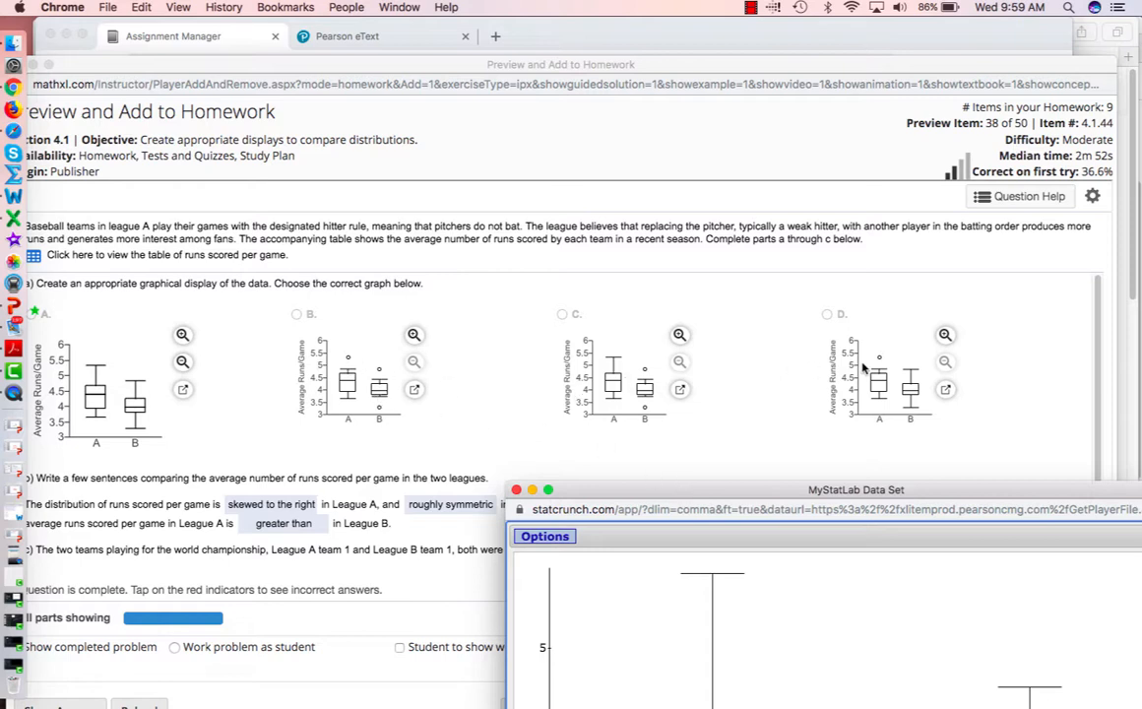
pyautogui.moveTo(856, 489); pyautogui.dragTo(971, 176)
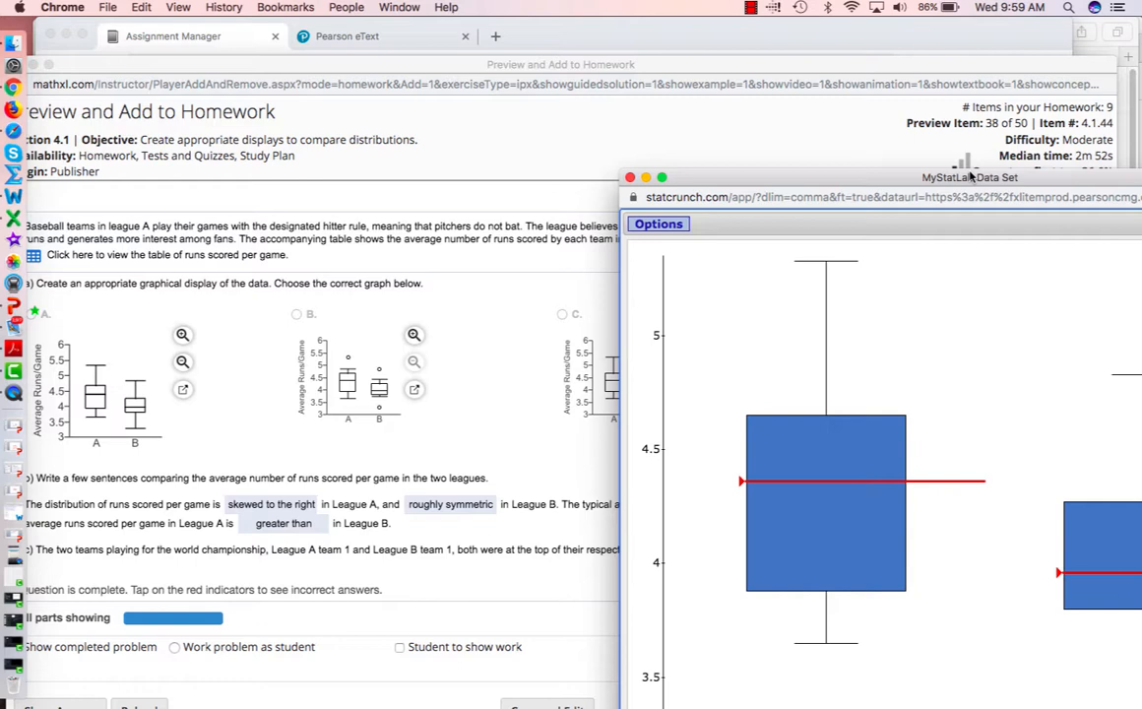
pyautogui.moveTo(971, 177); pyautogui.dragTo(750, 132)
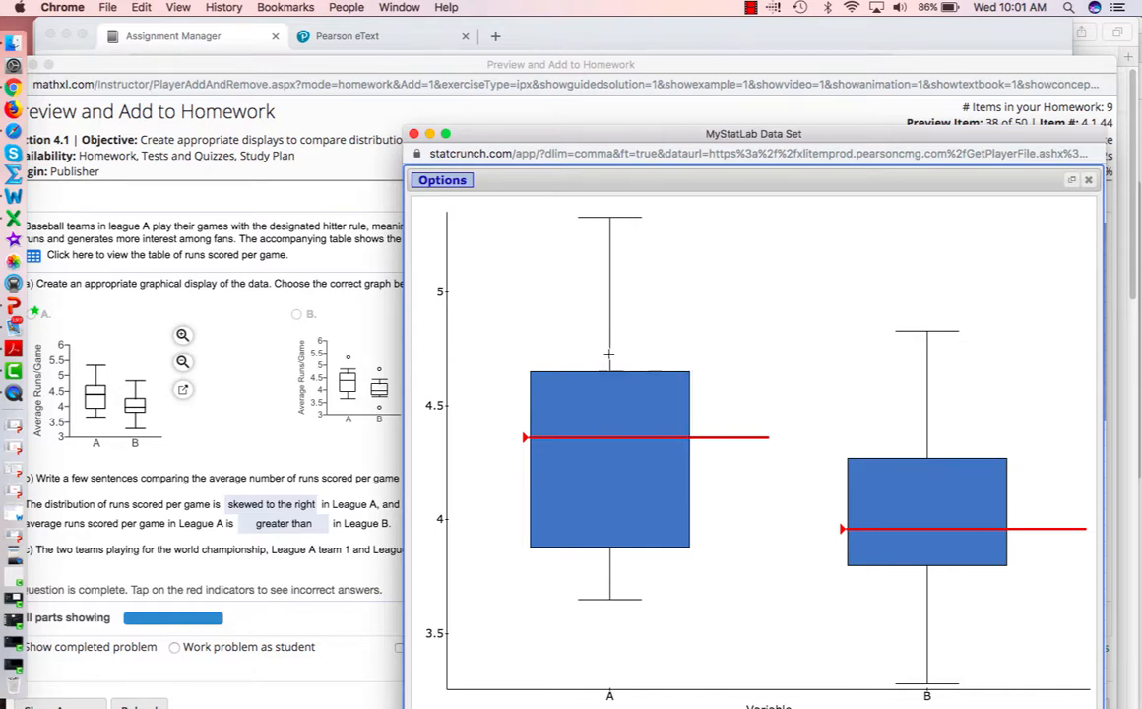
pyautogui.moveTo(609, 221)
# - Move the boxplot window to the lower right, uncovering graphs A–D, and bring homework forward
pyautogui.moveTo(998, 365)
pyautogui.mouseDown()
pyautogui.moveTo(897, 339)
pyautogui.moveTo(990, 367)
pyautogui.mouseUp()
pyautogui.moveTo(810, 126); pyautogui.dragTo(747, 107)
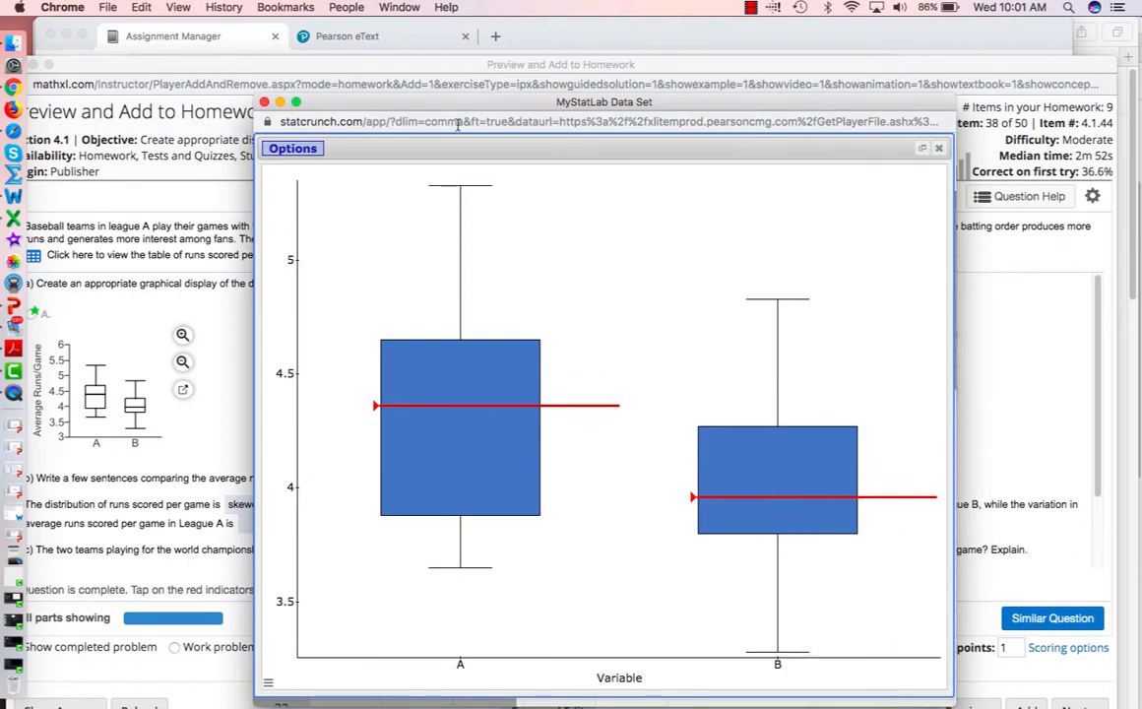
pyautogui.moveTo(451, 119); pyautogui.dragTo(1054, 612)
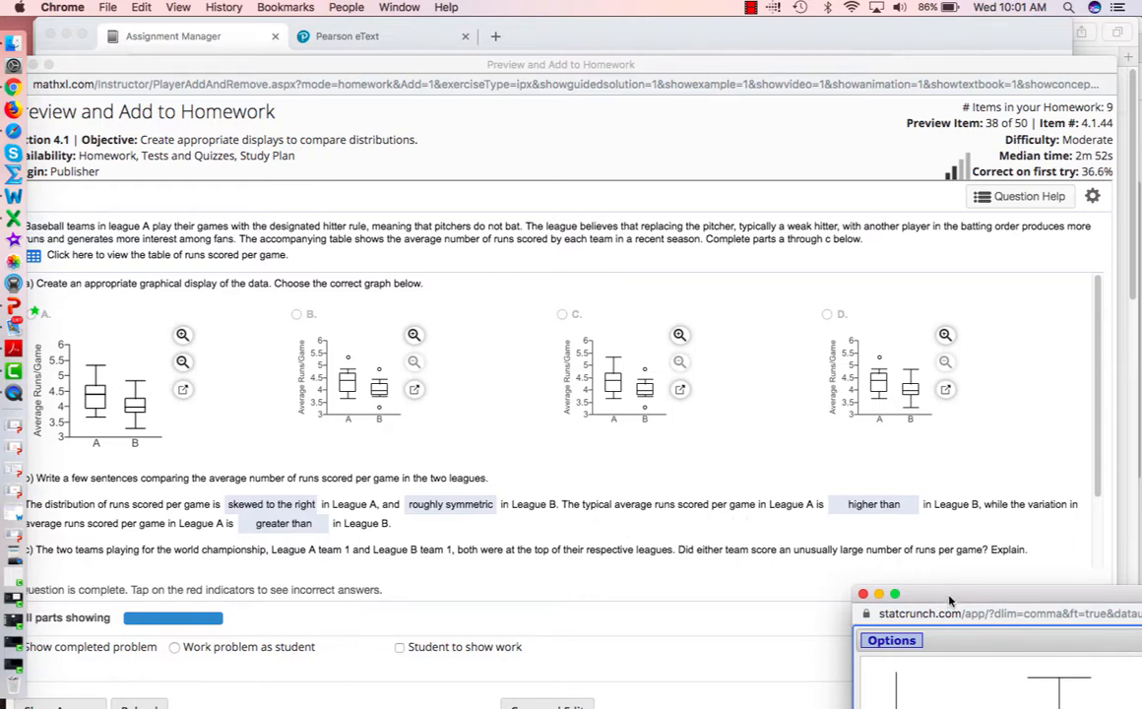
pyautogui.moveTo(950, 599); pyautogui.dragTo(480, 166)
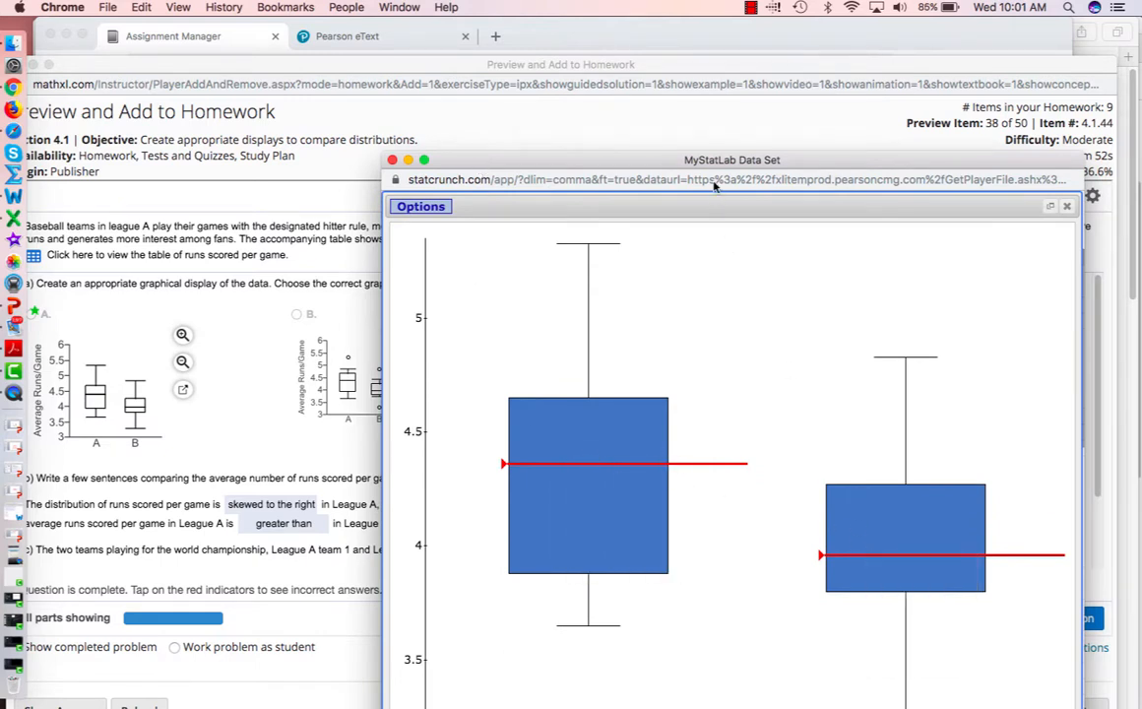
pyautogui.moveTo(650, 159); pyautogui.dragTo(1081, 618)
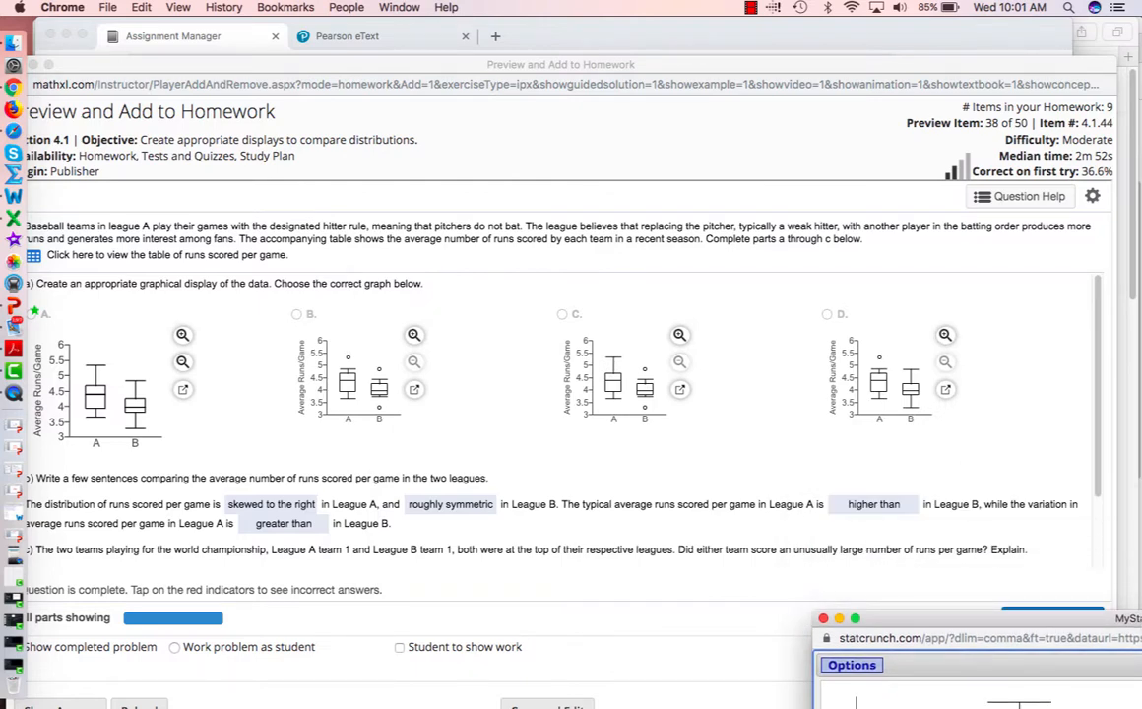
pyautogui.moveTo(500, 75); pyautogui.dragTo(589, 47)
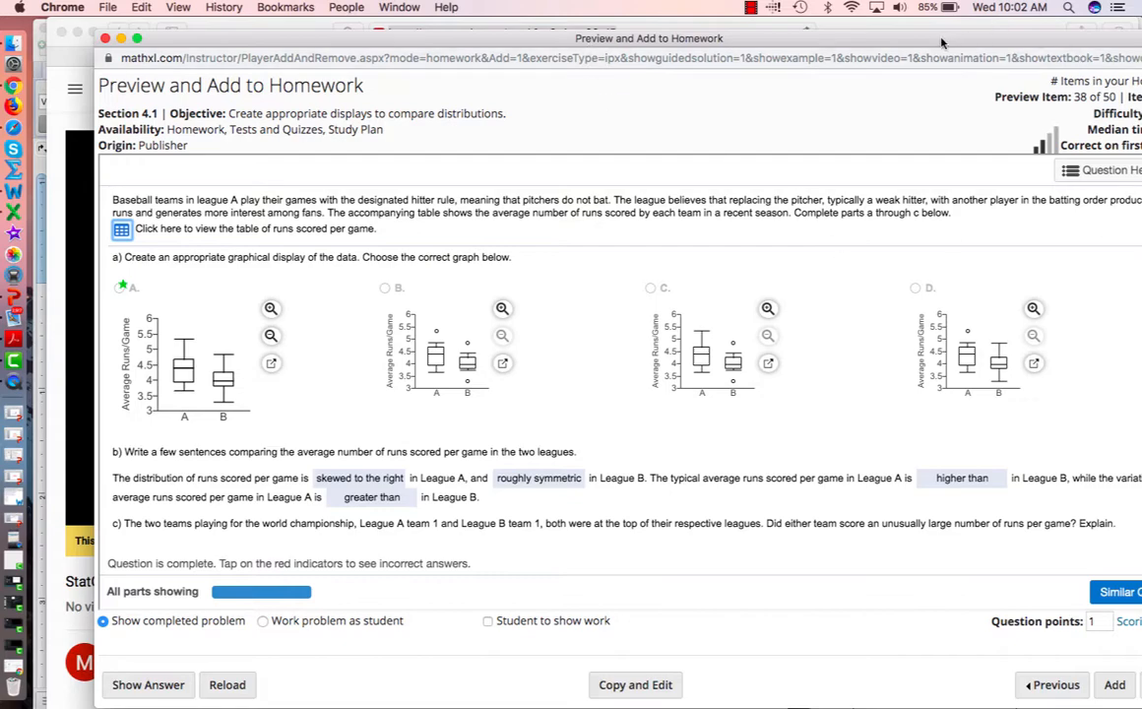
# - Scroll down to part c's four choices about unusually high runs per game
pyautogui.moveTo(940, 42); pyautogui.dragTo(825, 43)
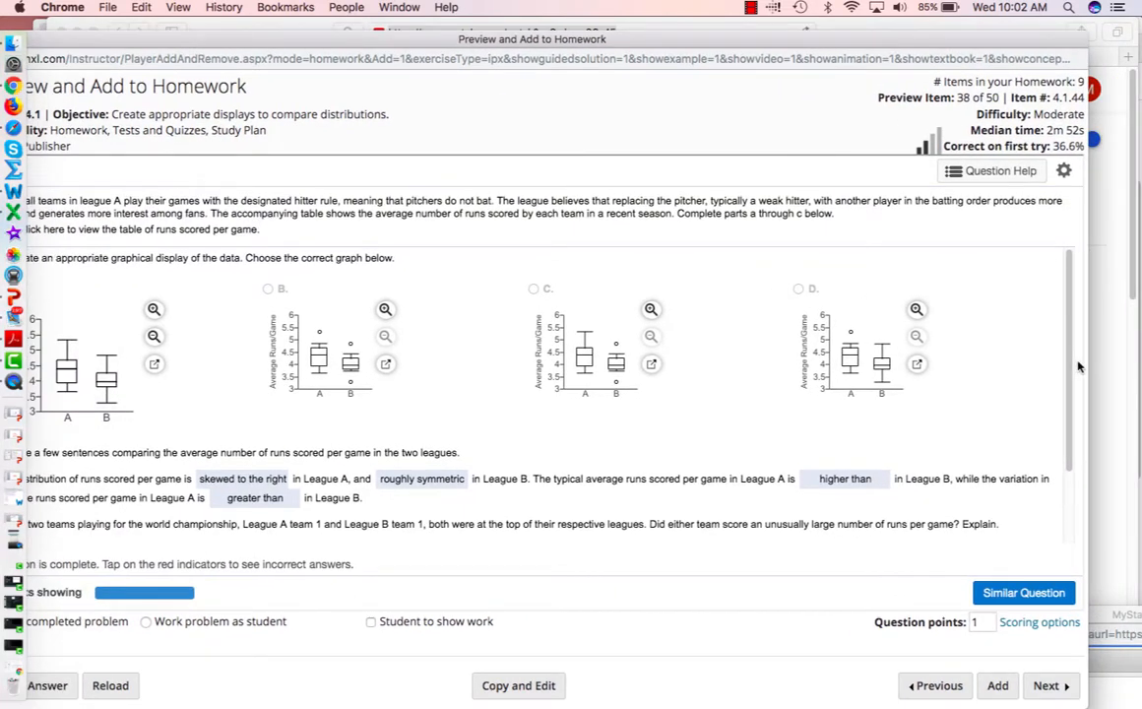
pyautogui.scroll(-3, 1079, 394)
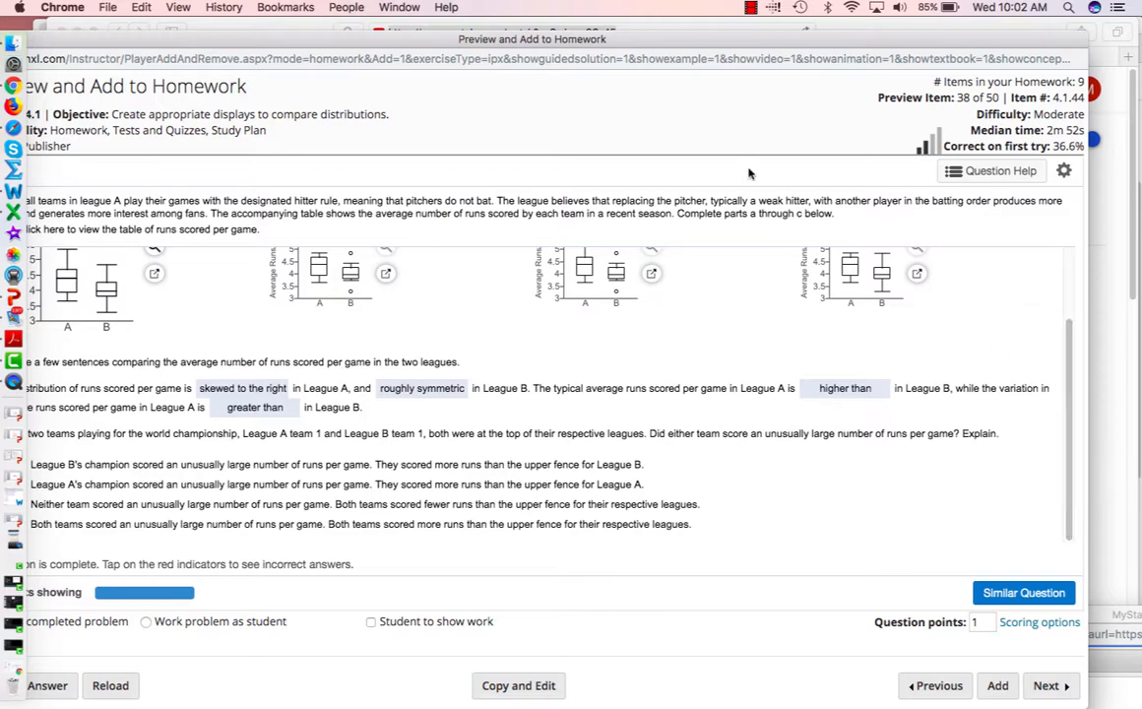
pyautogui.moveTo(746, 49); pyautogui.dragTo(783, 46)
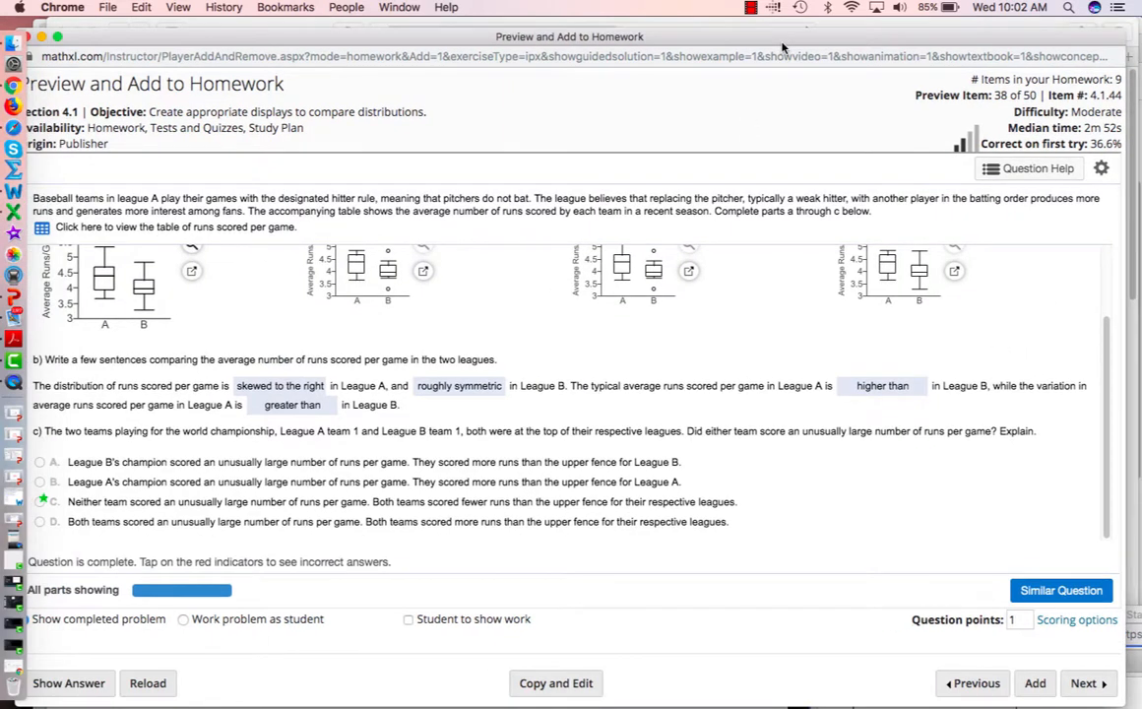